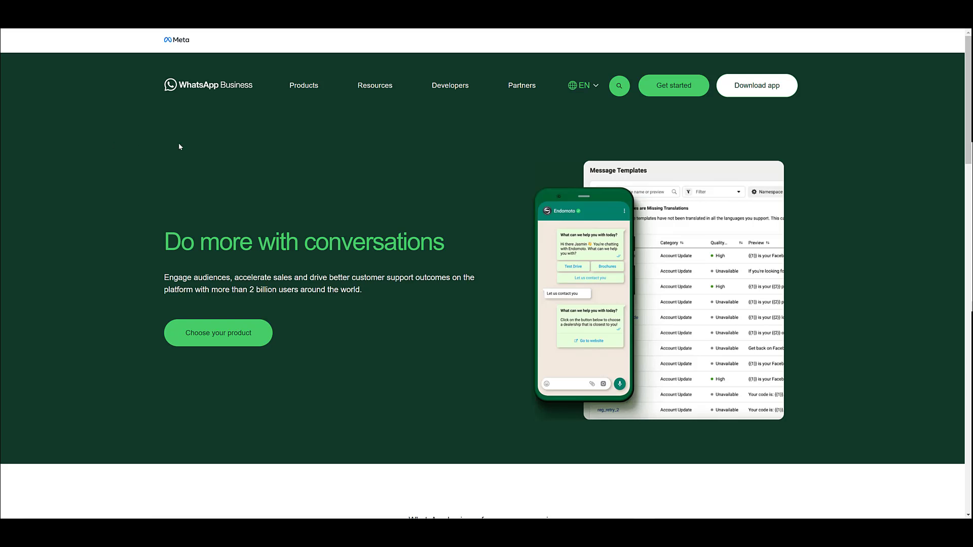
- Jump to the WhatsApp Business sign-up form from the homepage's Get started button
click(657, 92)
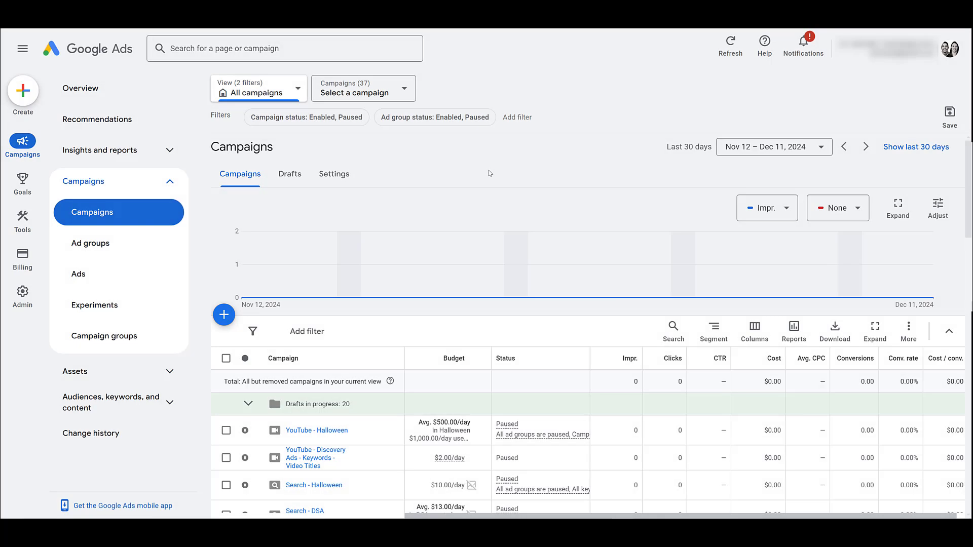
- Open the Assets list and filter it to show only Message assets
click(169, 378)
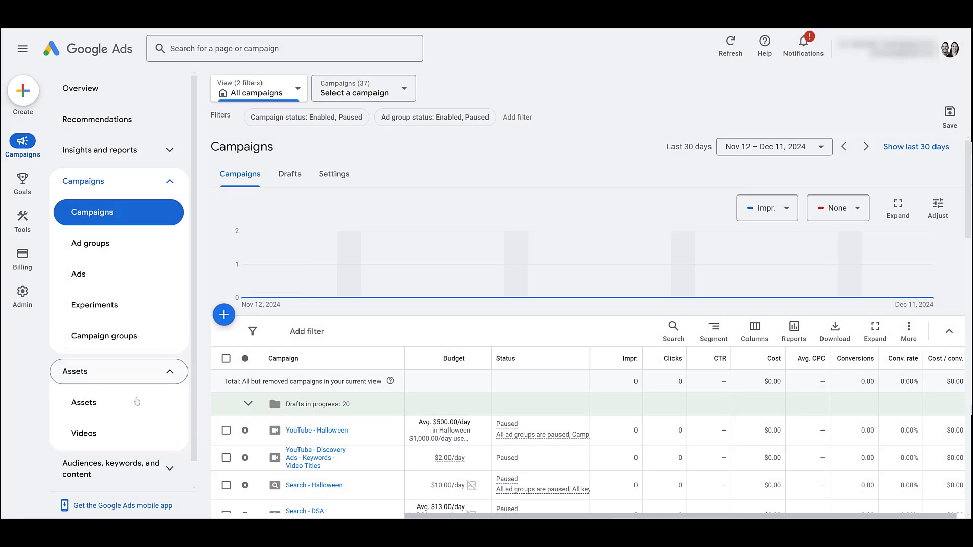
click(133, 404)
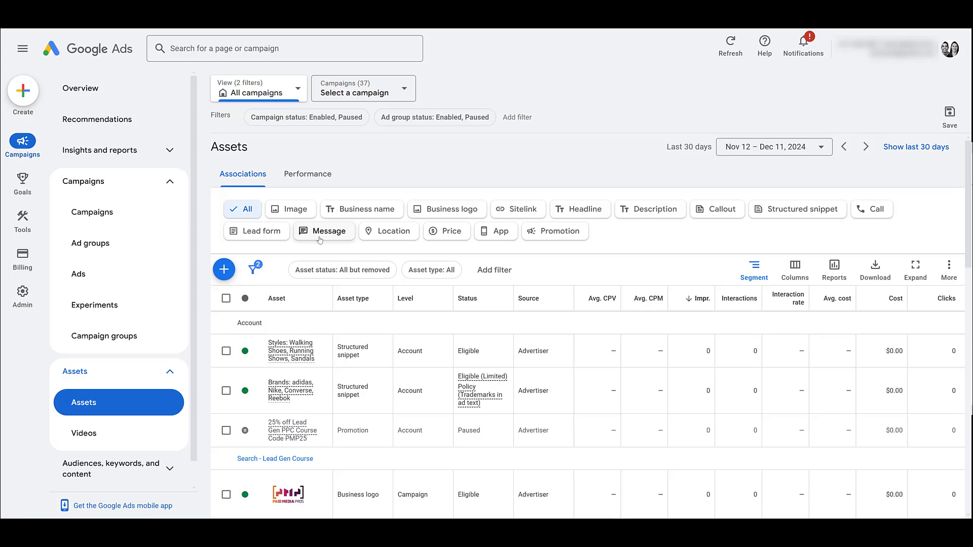
click(320, 236)
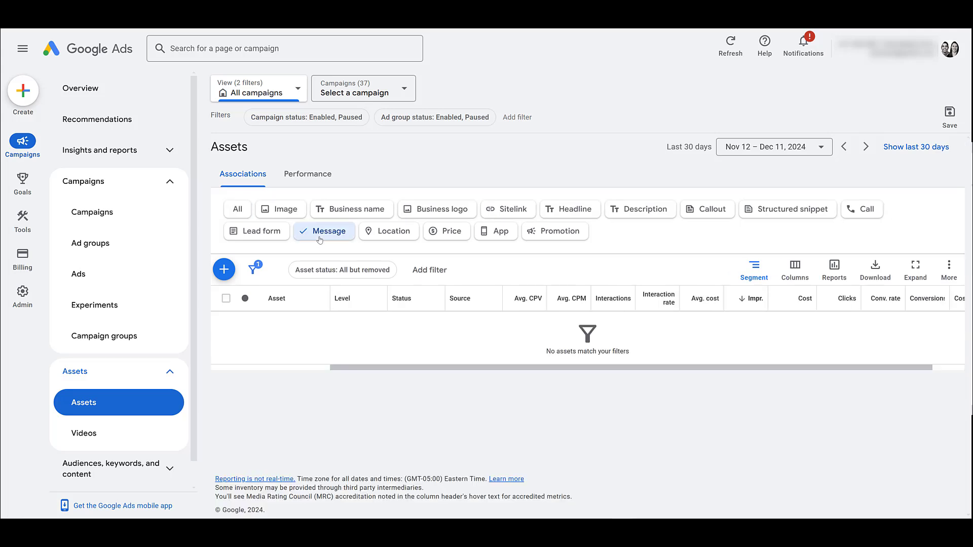
- Start a new message asset and open its Add to level dropdown
click(224, 271)
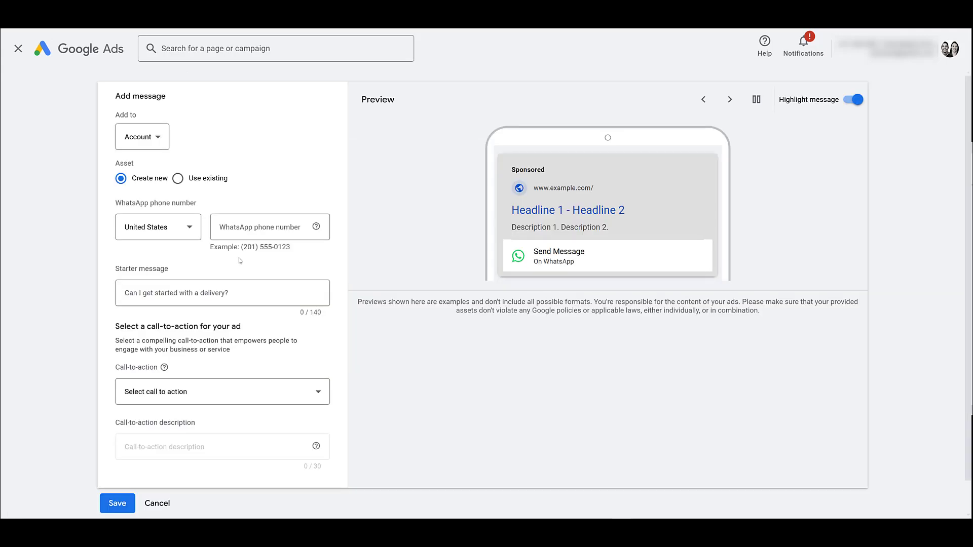
click(160, 148)
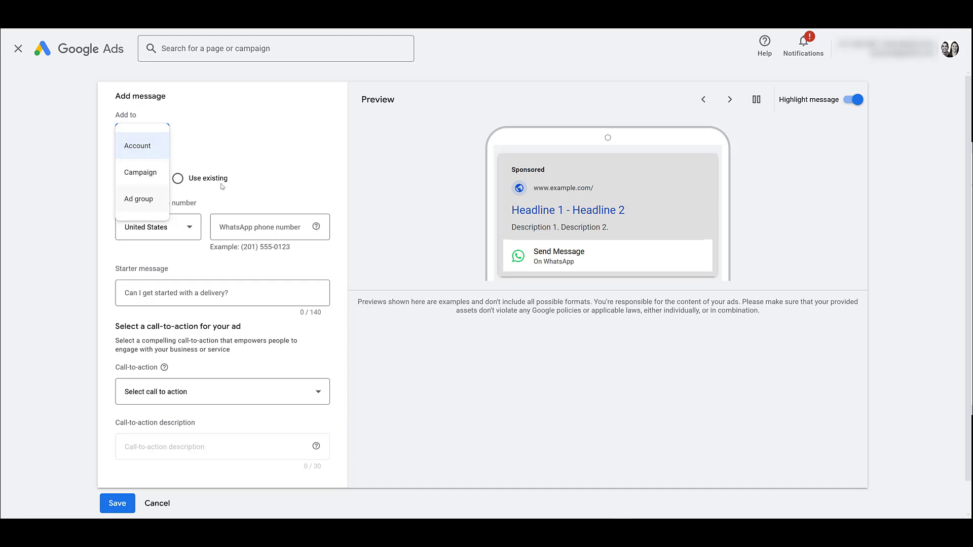
- Close the Add to dropdown with Account left as the asset level
click(251, 177)
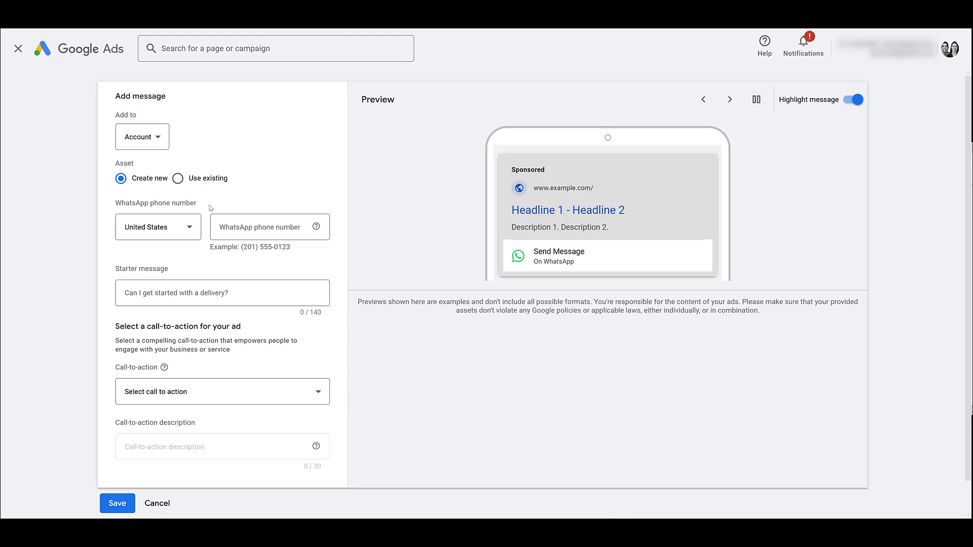
- Paste the WhatsApp phone number and the paid-media starter message into the form
click(227, 226)
key(ctrl+v)
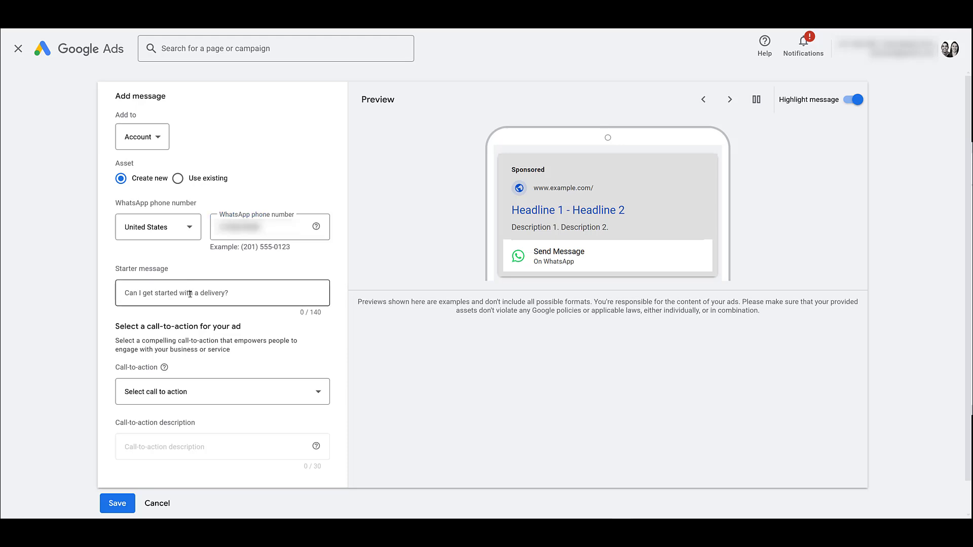
click(190, 295)
key(ctrl+v)
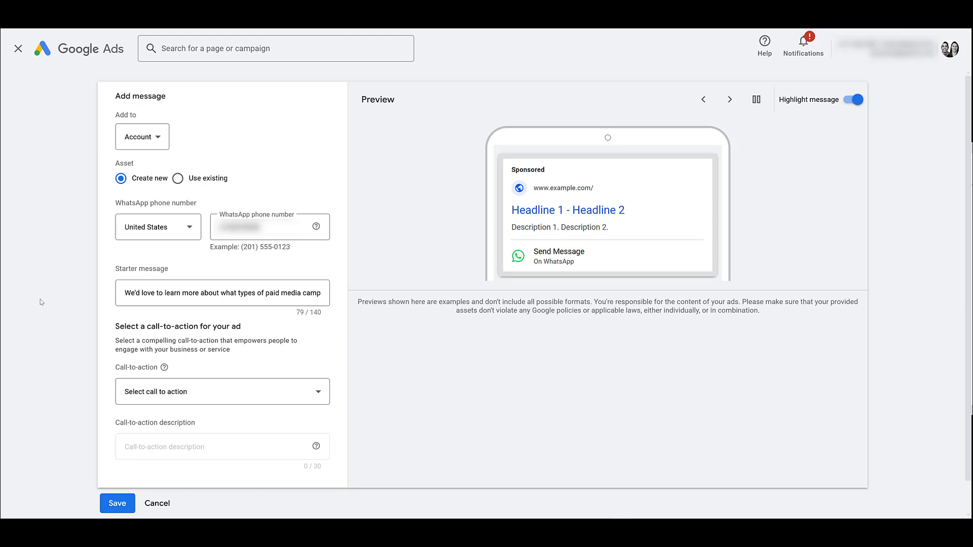
- Choose Get started from the Call-to-action list
click(210, 395)
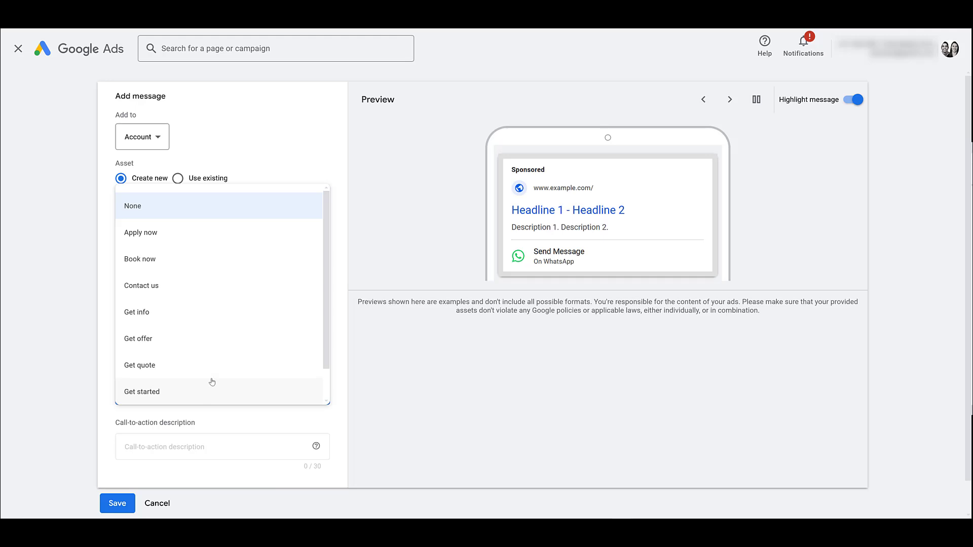
scroll(218, 349, down, 1)
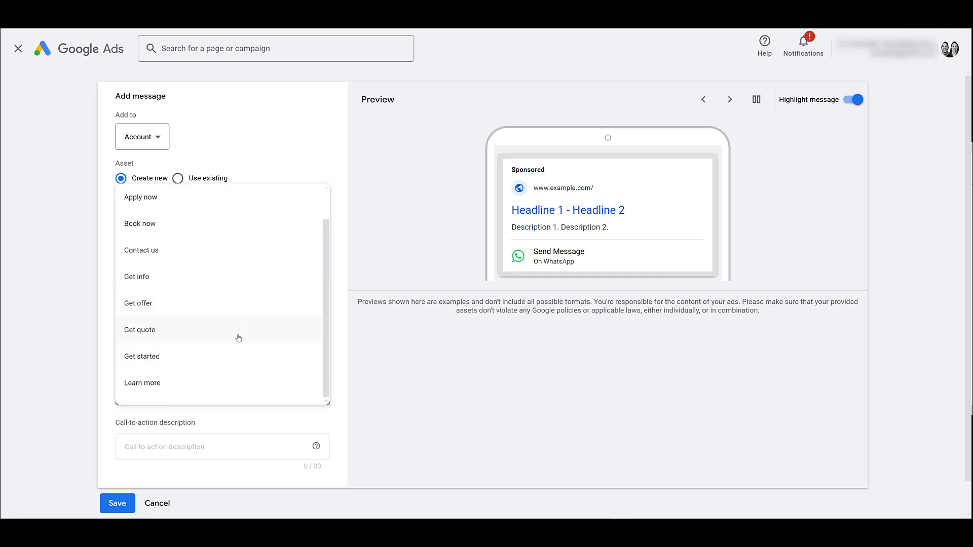
scroll(239, 338, up, 1)
scroll(239, 338, down, 1)
click(238, 356)
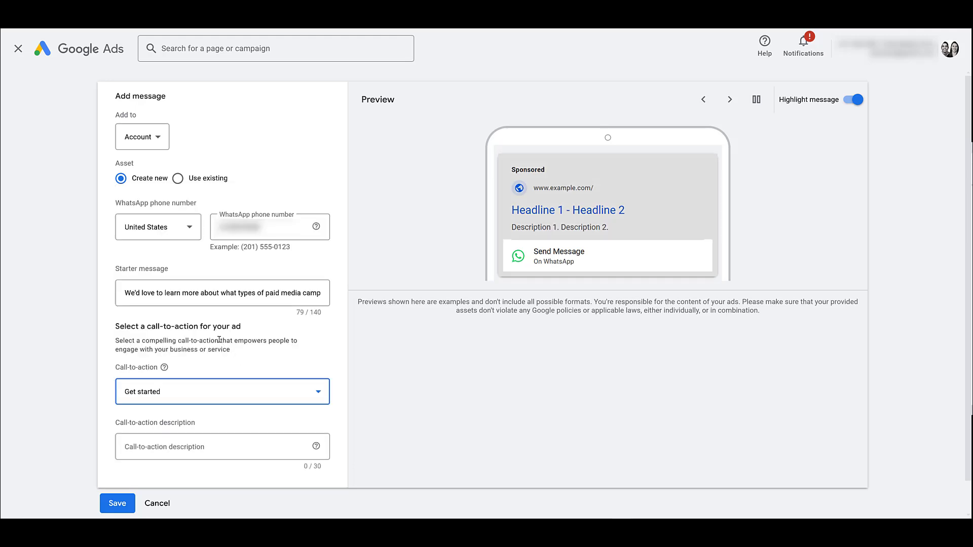
- Enter 'Talk to a team member' as the call-to-action description and save the asset
click(204, 447)
text(Talk to a team member)
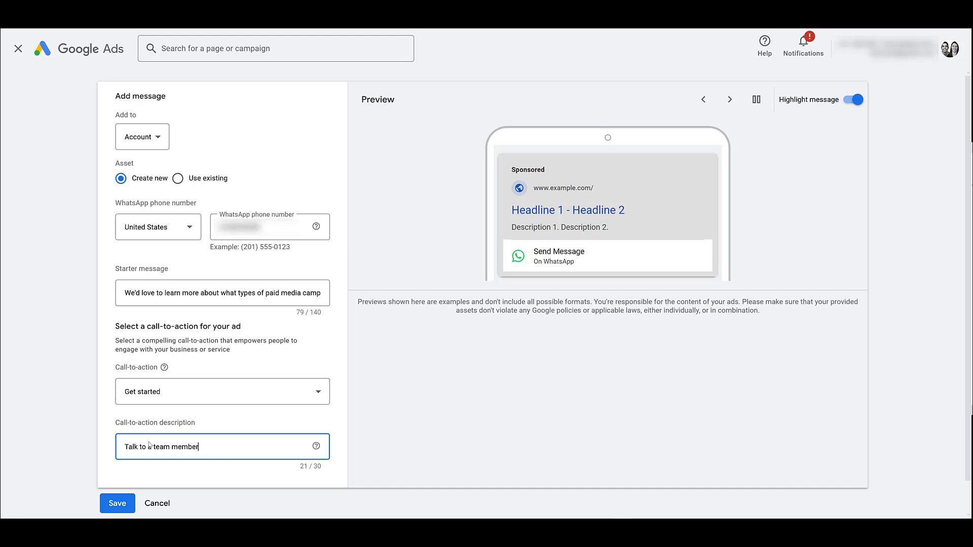
click(118, 503)
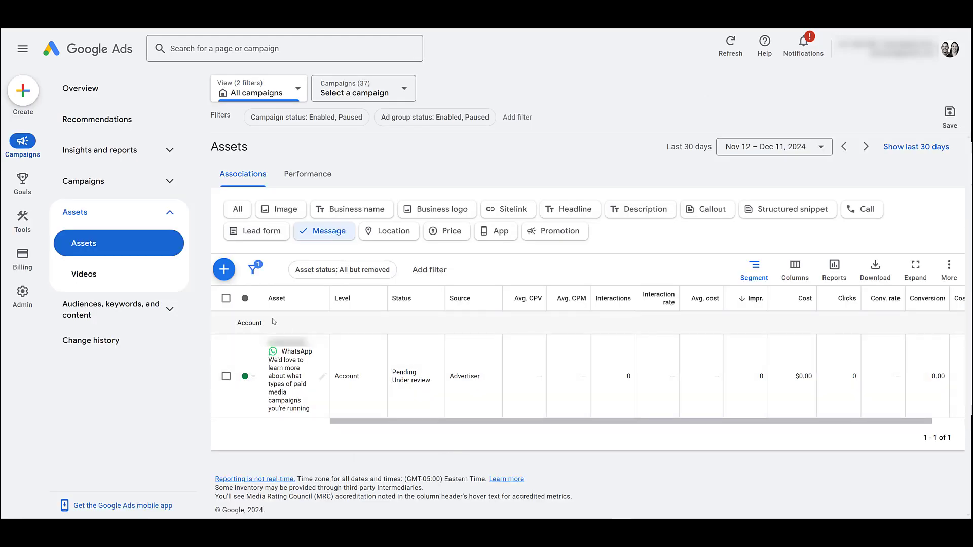
click(232, 278)
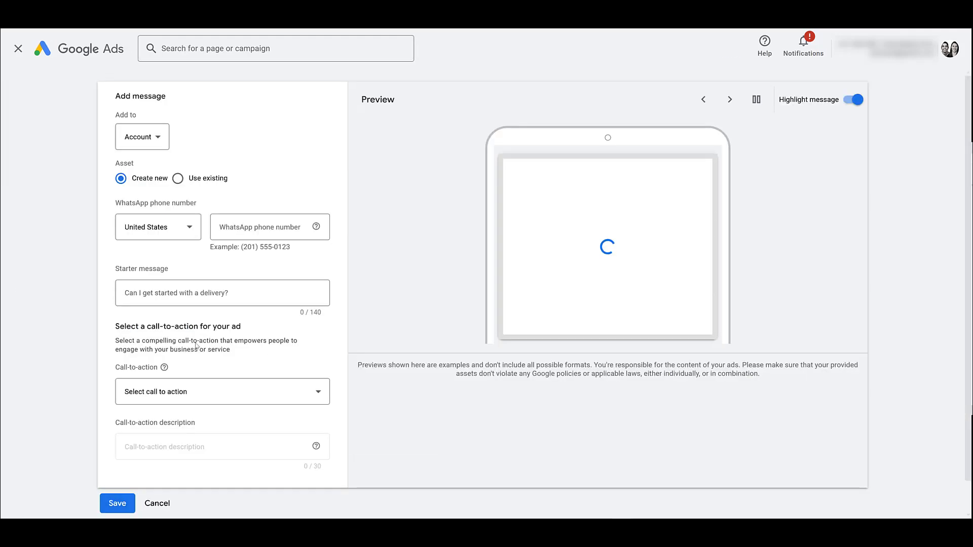
click(168, 506)
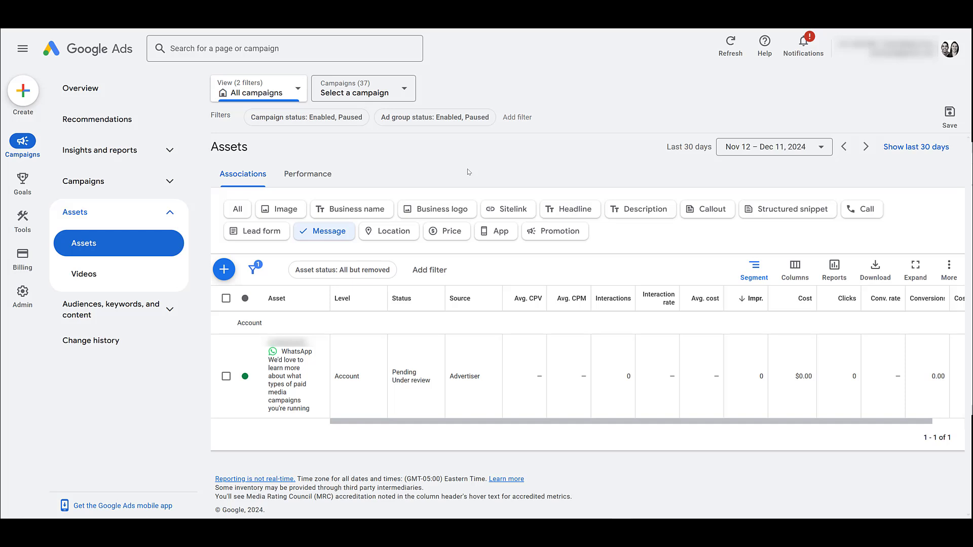
- Go to the Campaigns overview and begin a new campaign
click(177, 189)
click(129, 225)
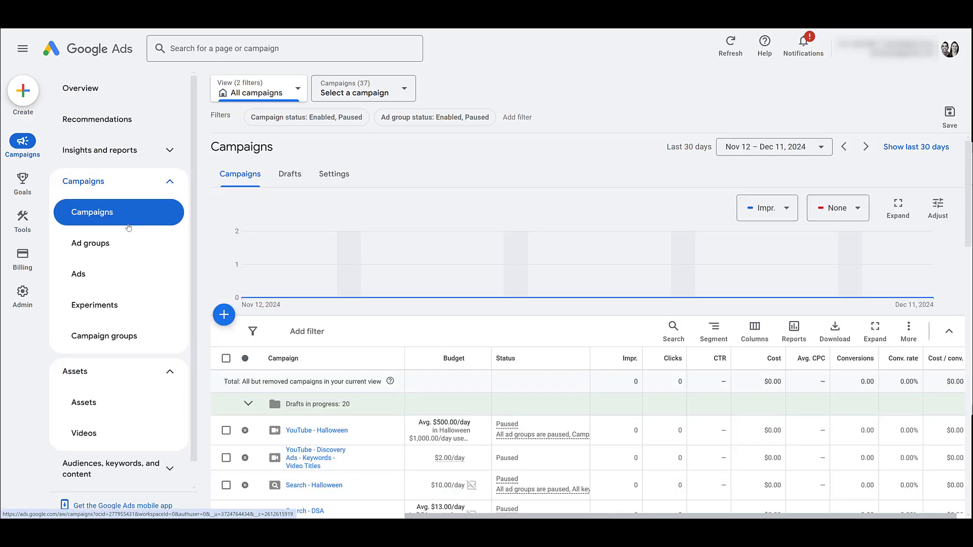
click(223, 315)
click(265, 322)
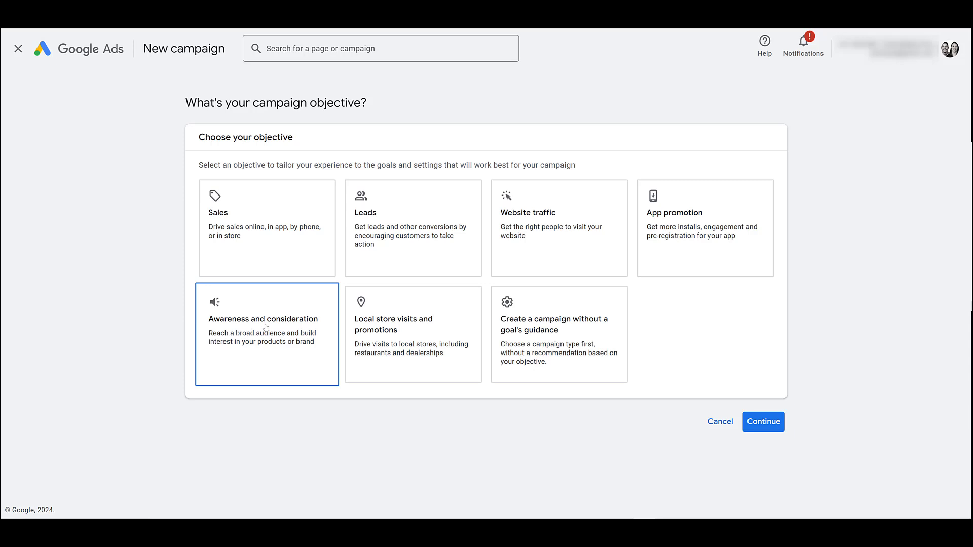
- Choose the Leads objective, Search type and Messages from your ads, then continue
click(389, 255)
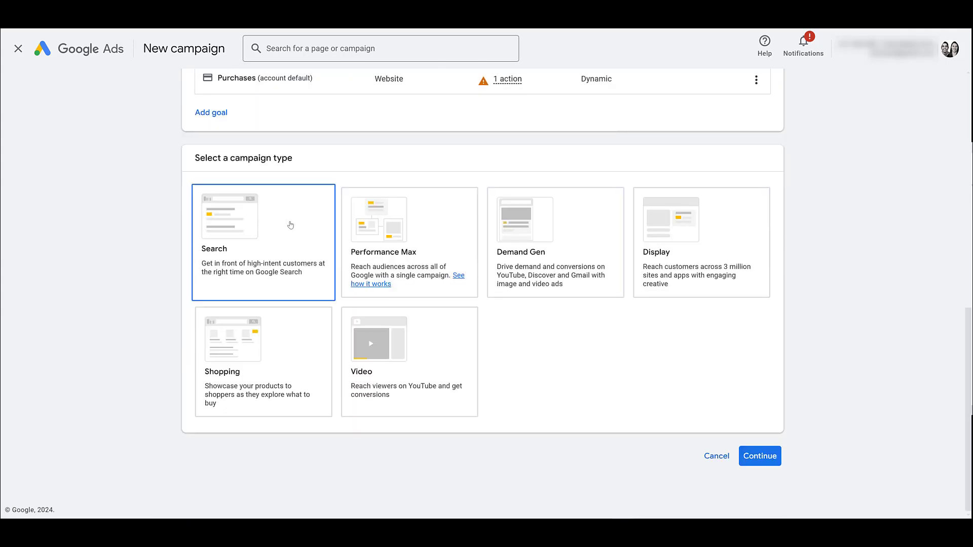
click(290, 225)
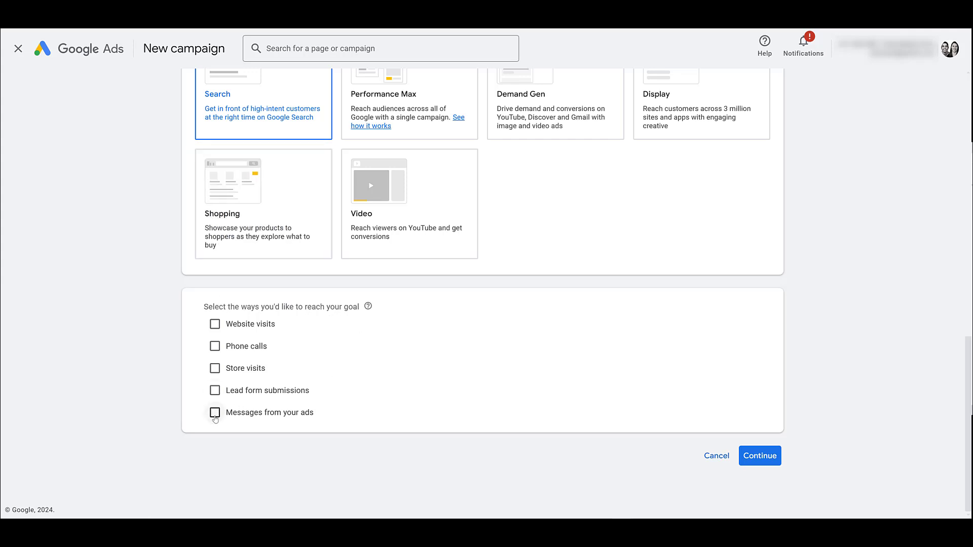
click(214, 416)
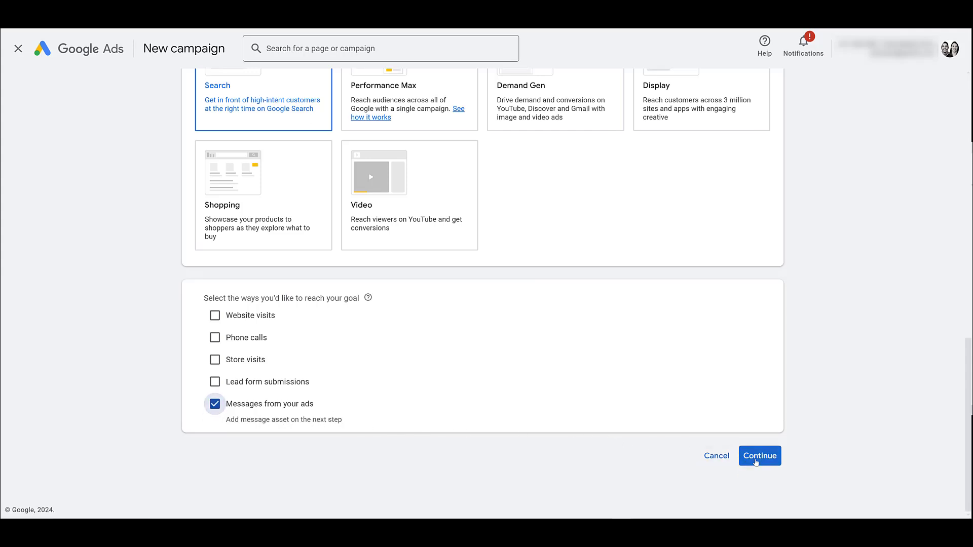
click(759, 458)
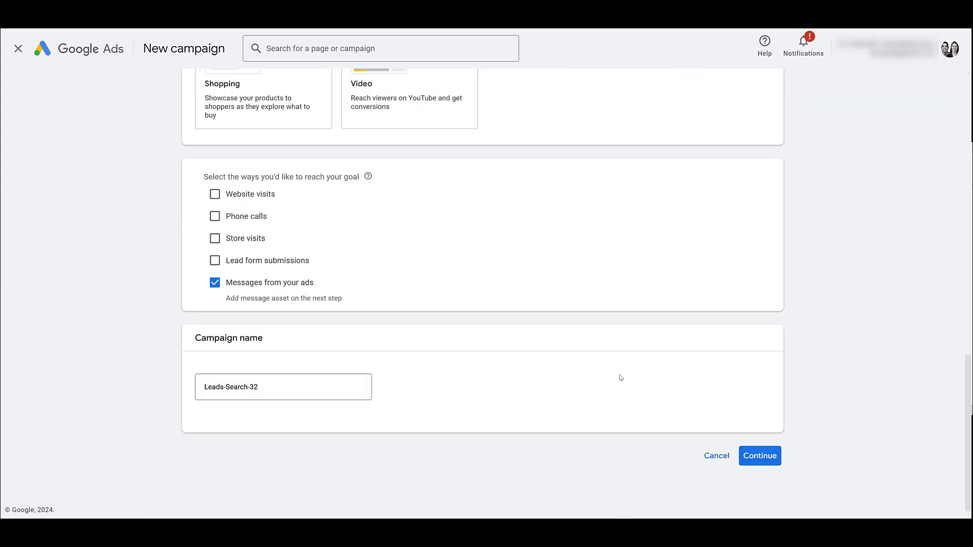
- Move past bidding, exclude the Google Display Network and target only the United States
click(761, 459)
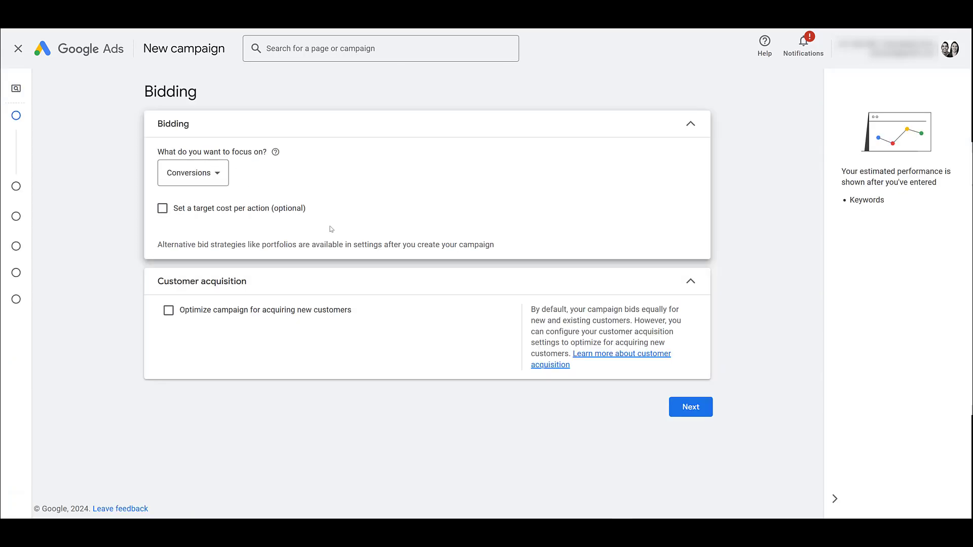
click(692, 406)
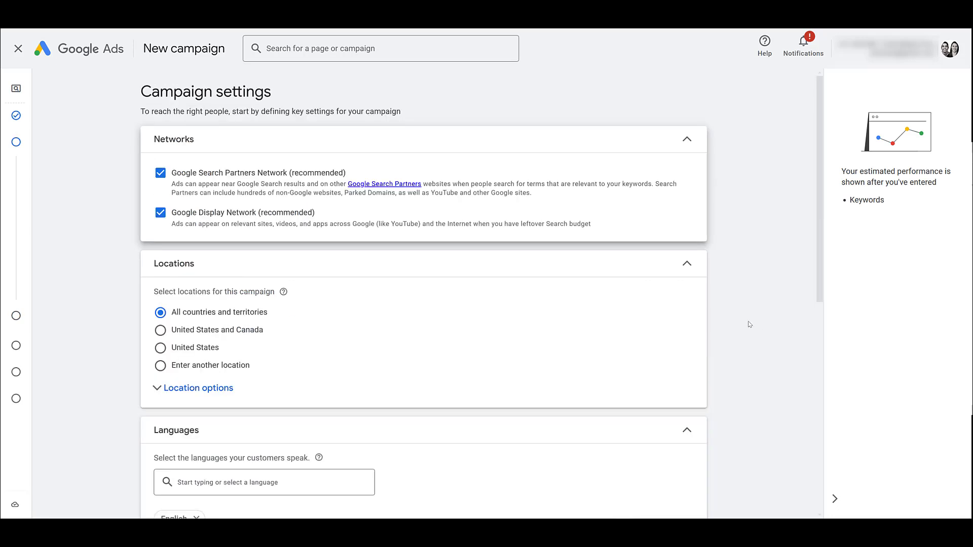
click(160, 212)
click(161, 393)
- Turn broad match keywords off and skip AI keyword and asset generation
scroll(109, 274, down, 3)
scroll(109, 275, down, 3)
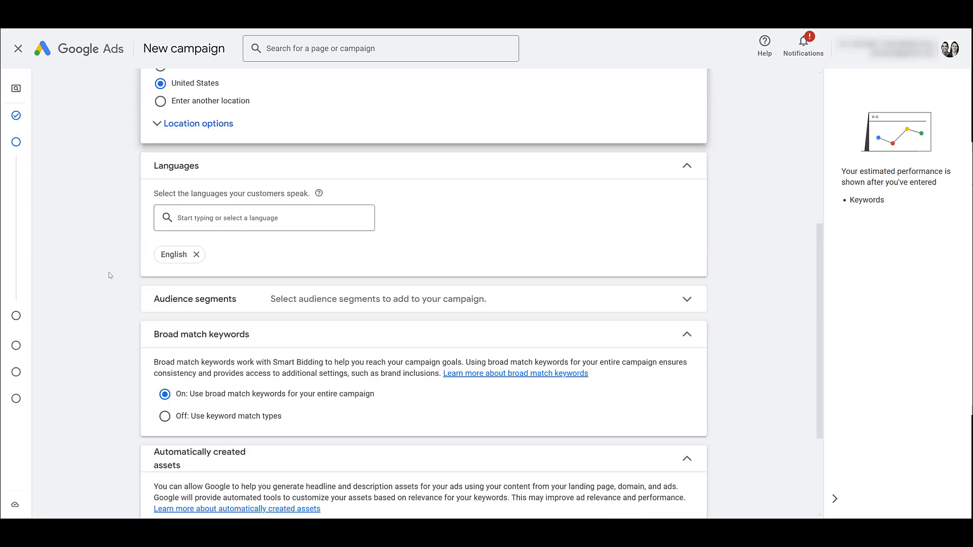
click(190, 422)
scroll(197, 422, down, 3)
click(686, 489)
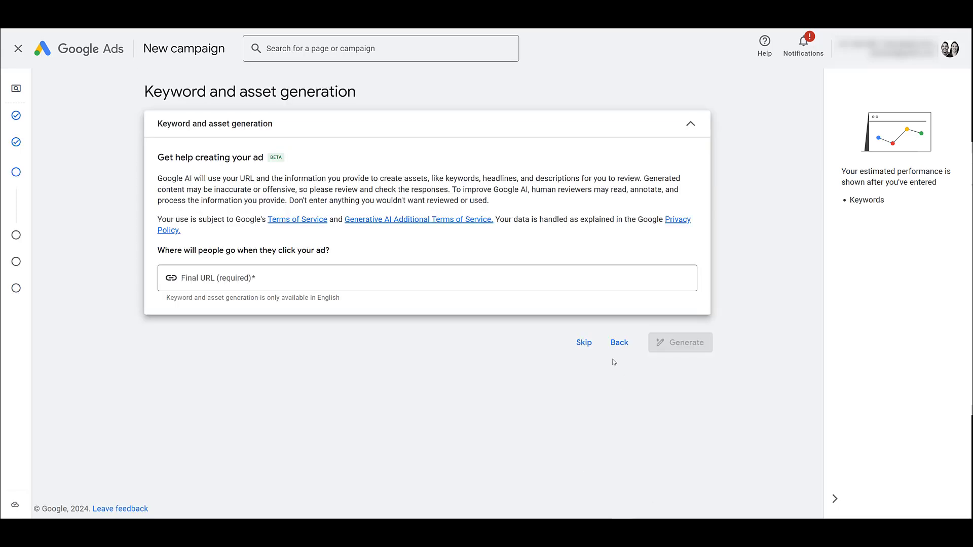
click(583, 344)
scroll(491, 375, down, 10)
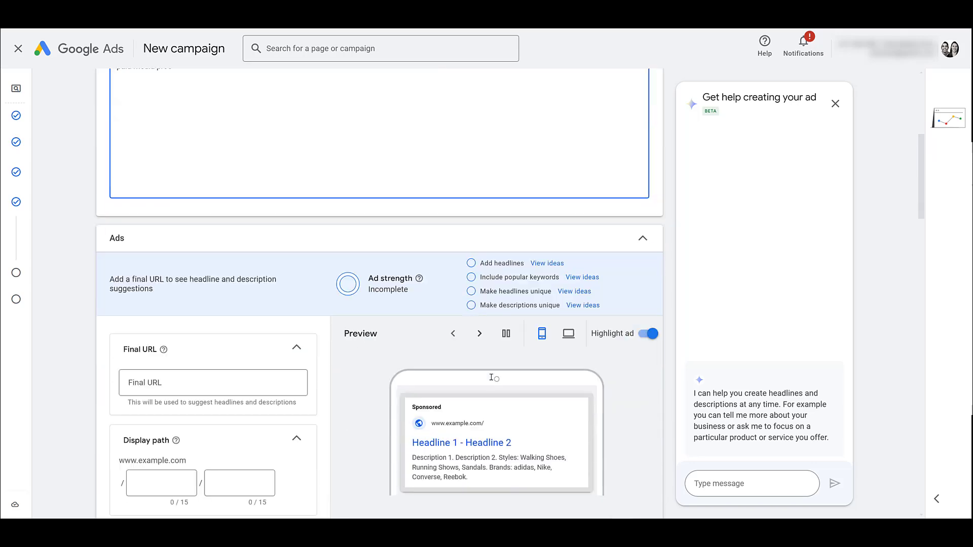
scroll(492, 377, down, 15)
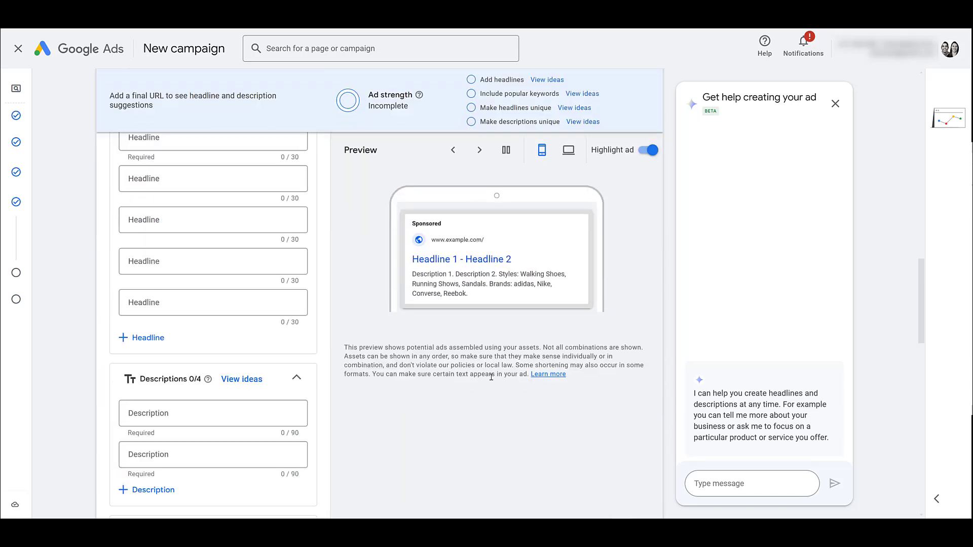
scroll(491, 380, down, 3)
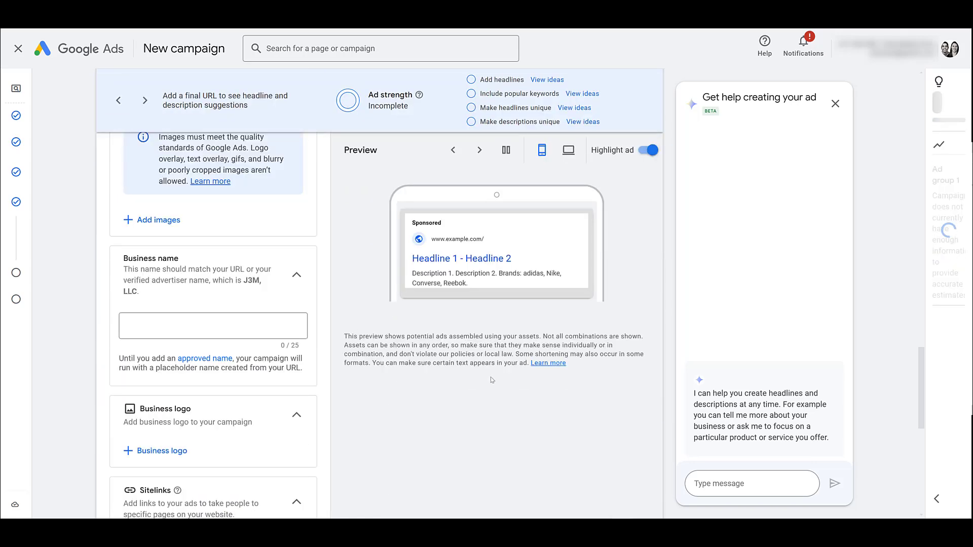
scroll(490, 379, down, 10)
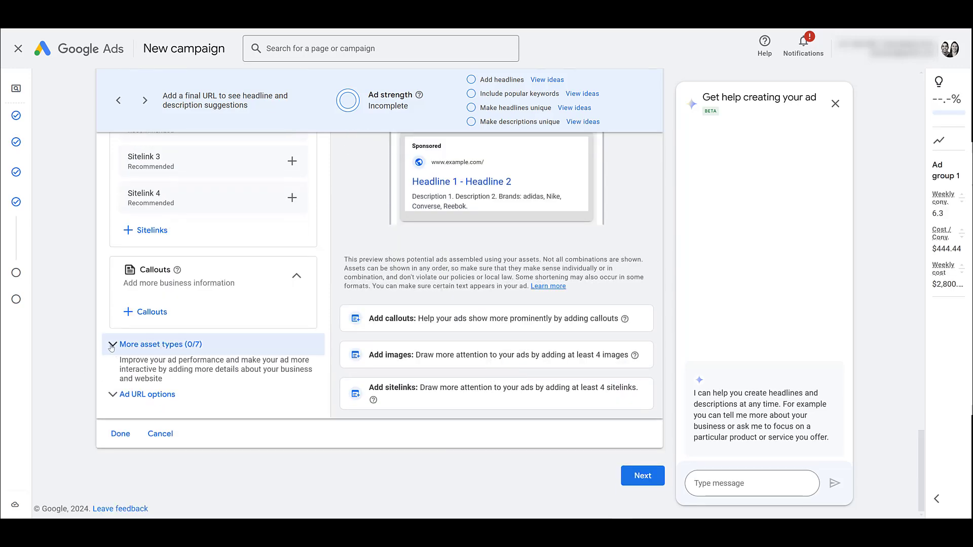
- Expand More asset types, check the account-level WhatsApp message, and close the panel unchanged
click(111, 345)
scroll(212, 348, down, 3)
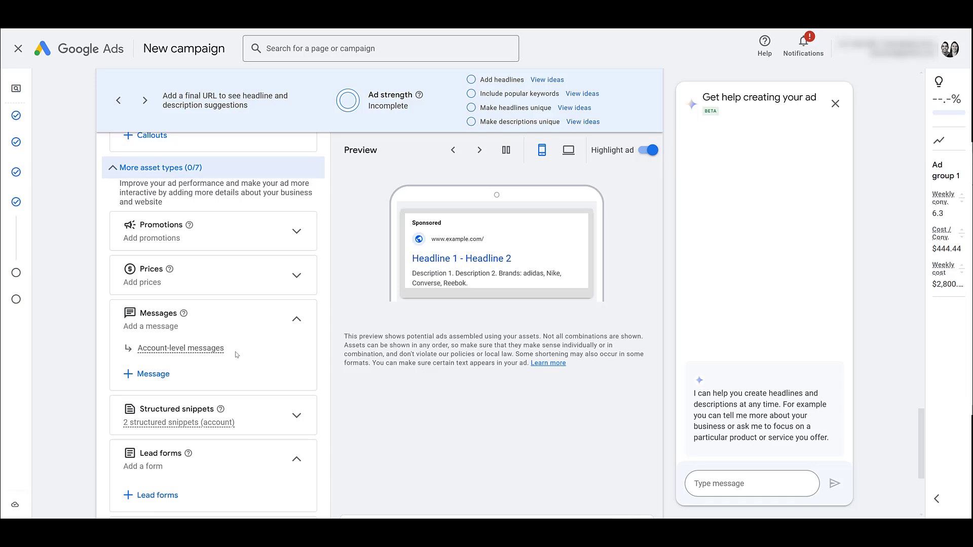
click(153, 375)
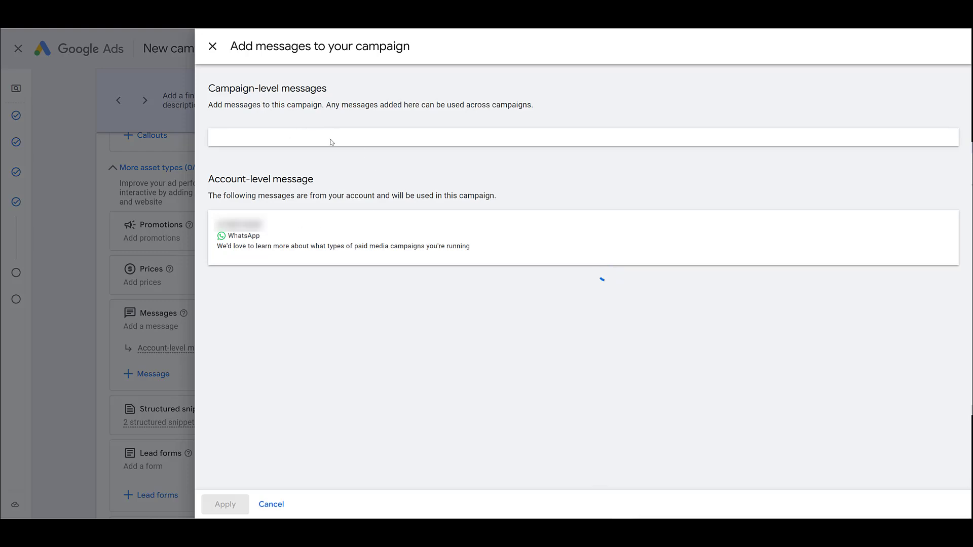
click(278, 505)
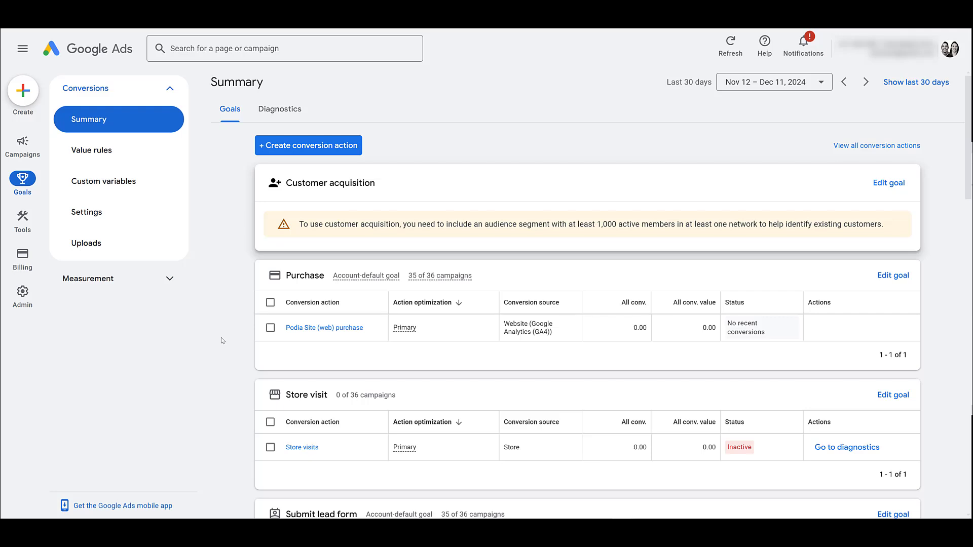
- Bring up the Conversions summary listing Purchase and Store visit goals at 0.00 conversions
mouse_move(23, 147)
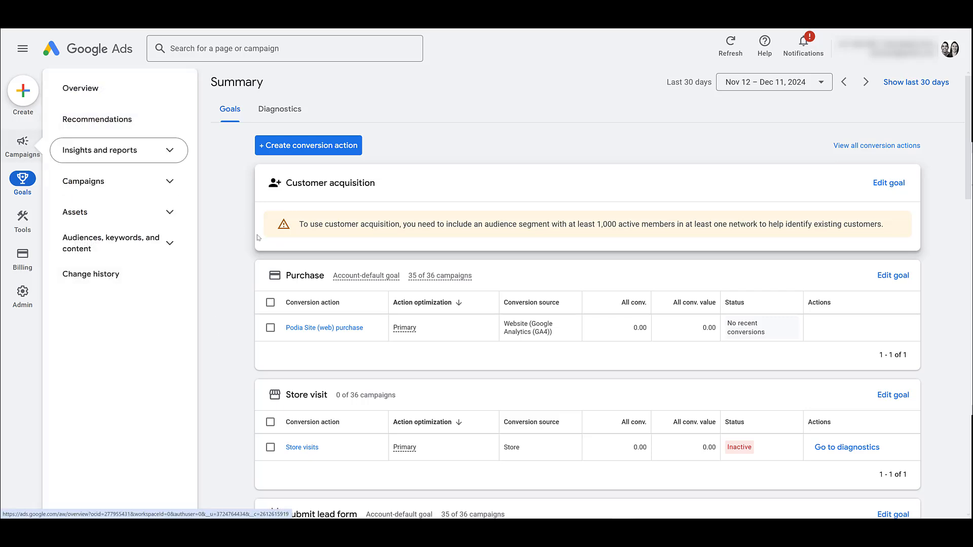
- Check Search - Halloween's conversion goals, keep them Account-default, and return to the campaigns overview
click(27, 149)
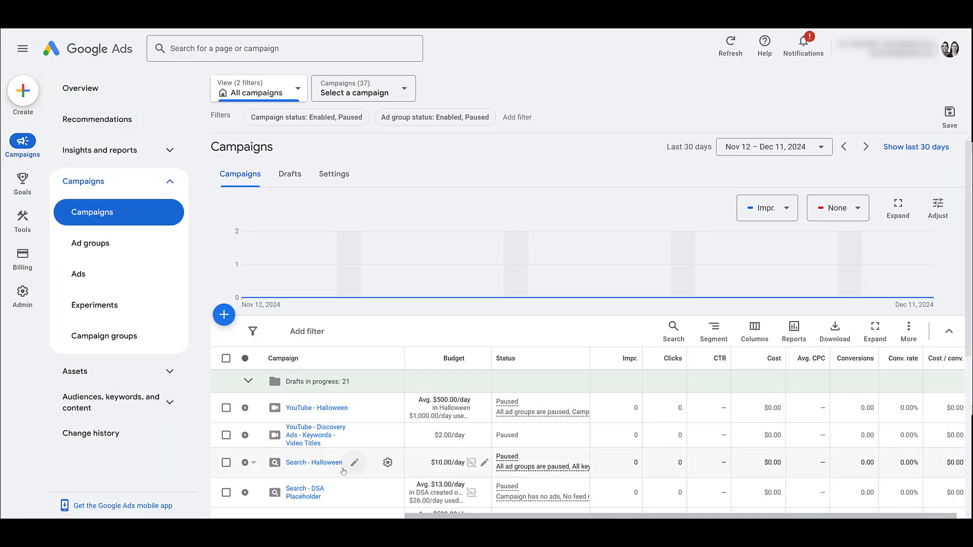
click(388, 464)
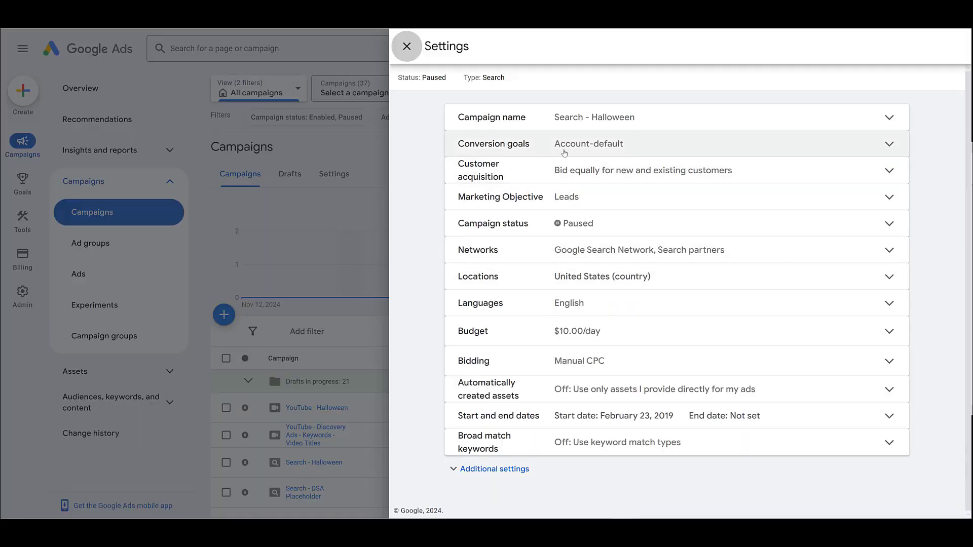
click(672, 144)
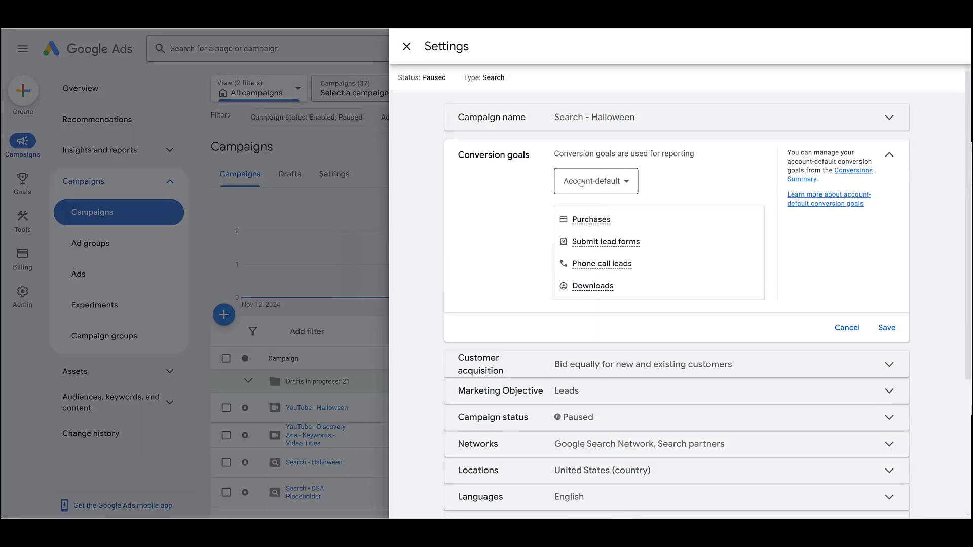
click(617, 187)
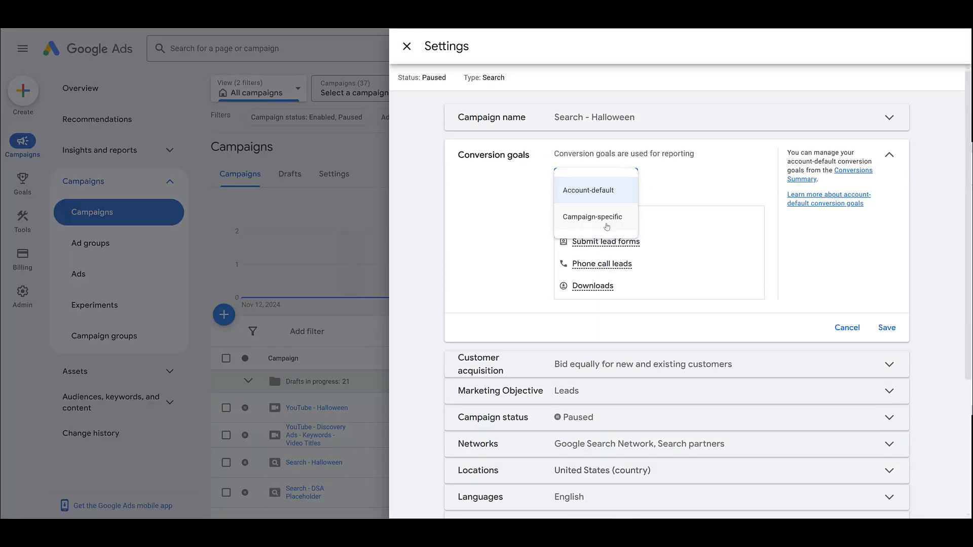
click(677, 315)
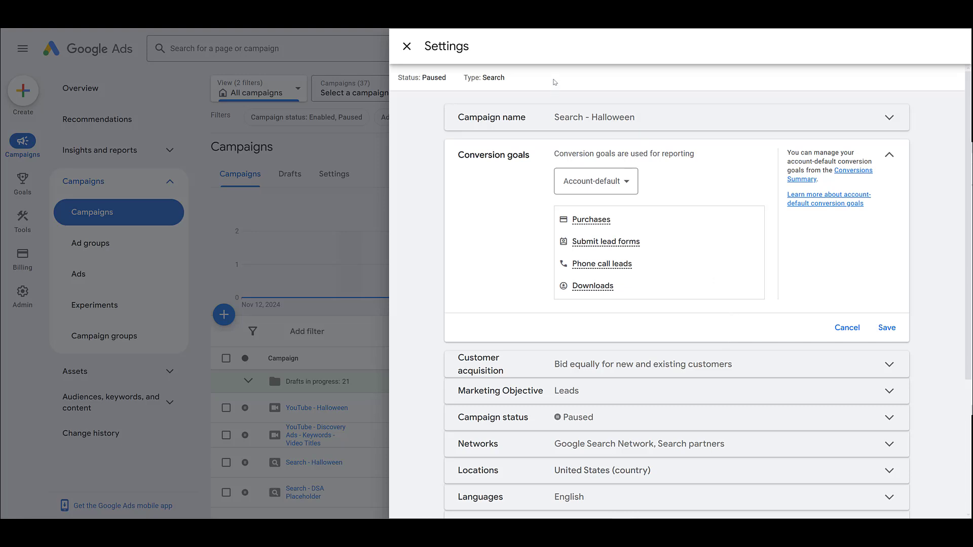
click(406, 46)
- Show the Conversions segmentation options for the 37-campaign table
click(704, 333)
mouse_move(654, 316)
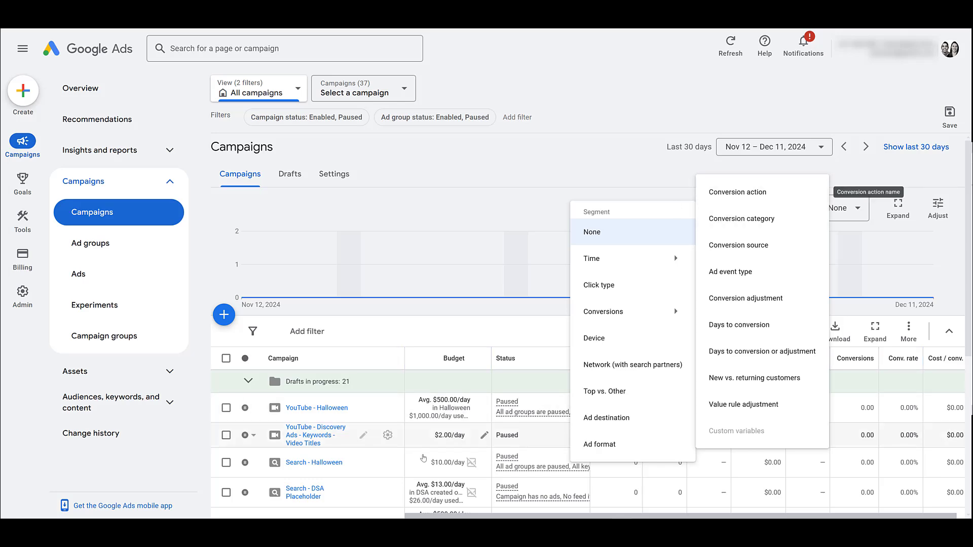
scroll(390, 462, down, 5)
scroll(395, 438, down, 1)
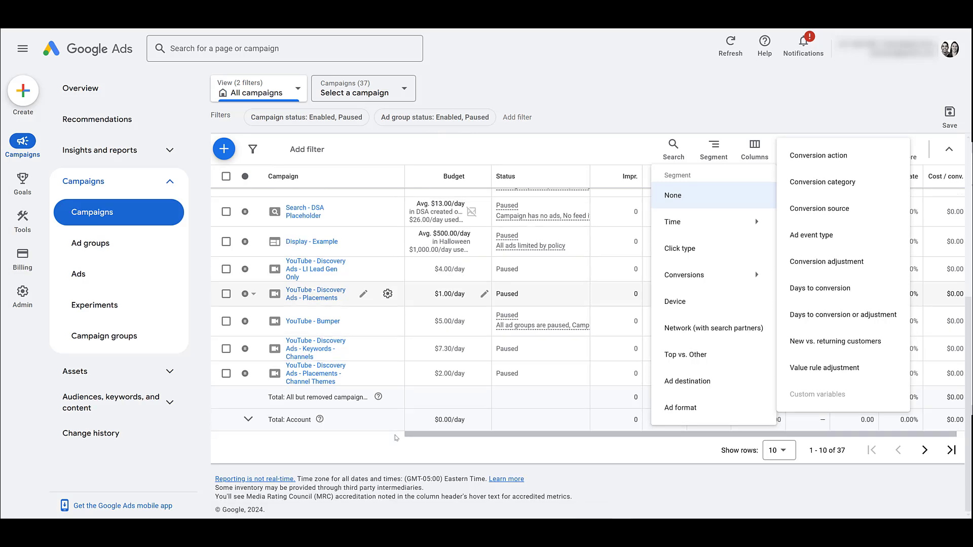
- Open the Message assets report, where the account-level WhatsApp message shows Eligible
click(180, 378)
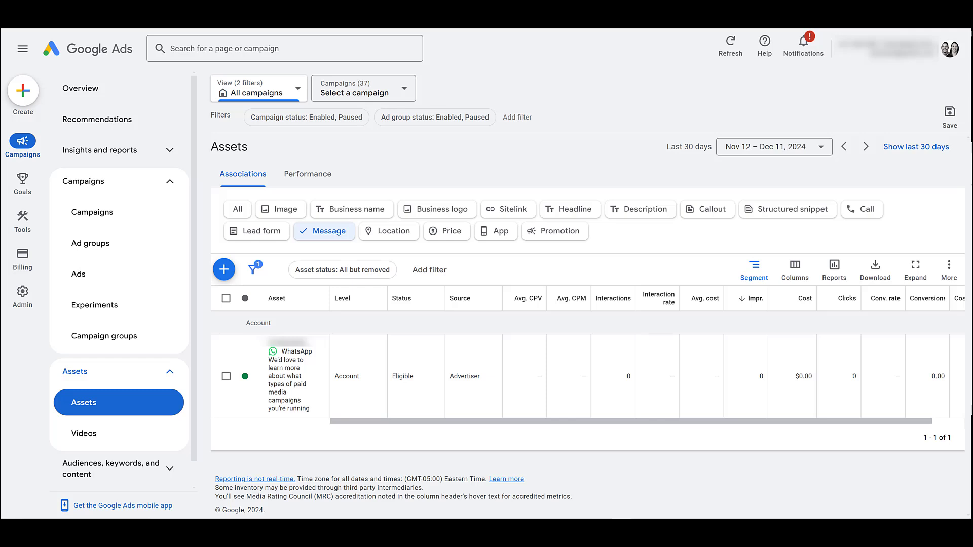
- Edit the account-level WhatsApp message, showing 'Get started' and 'Talk to a team member'
click(324, 380)
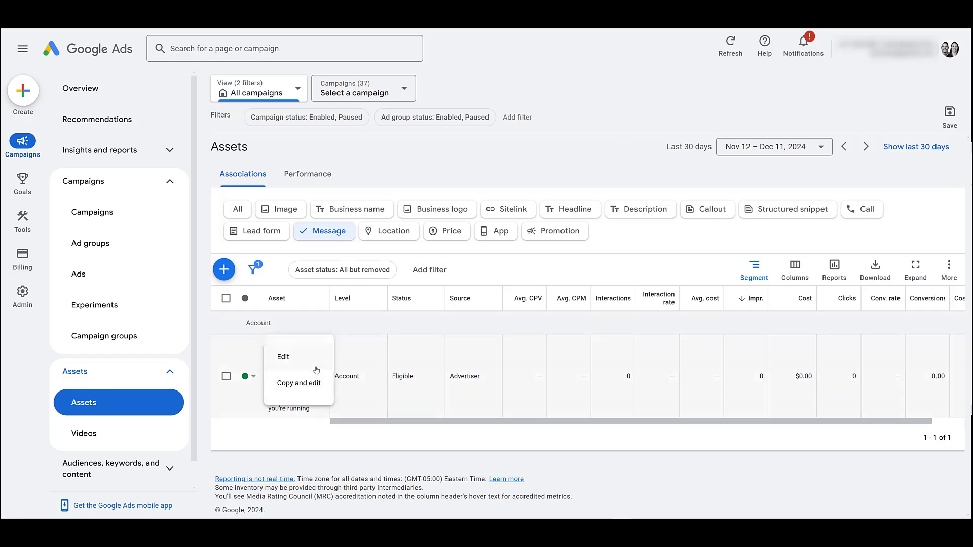
click(284, 357)
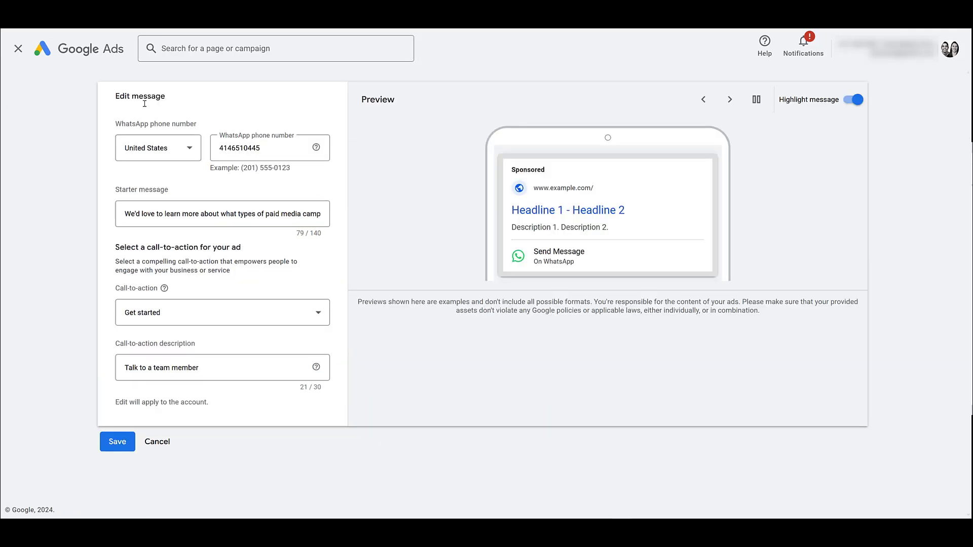